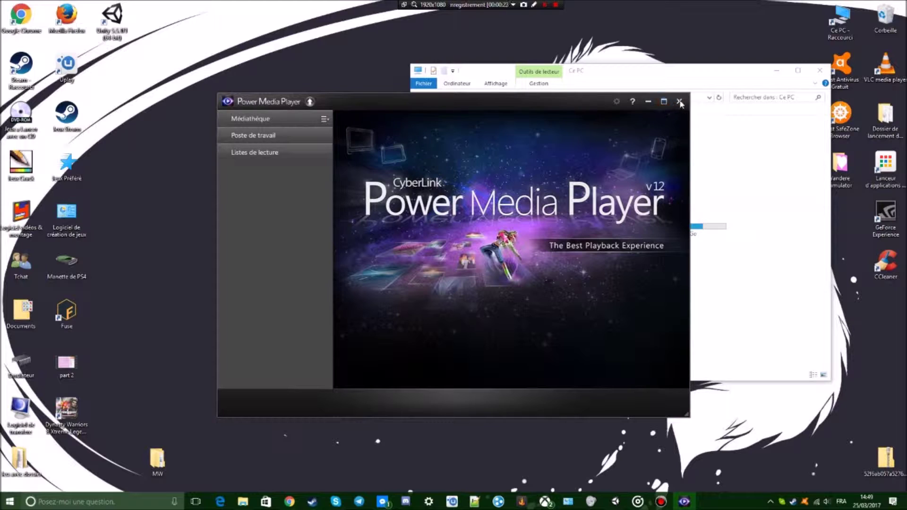
Close the media player, open DVD drive E: to look over the disc's contents, and return to Ce PC
{"action": "left_click", "coordinate": [680, 102]}
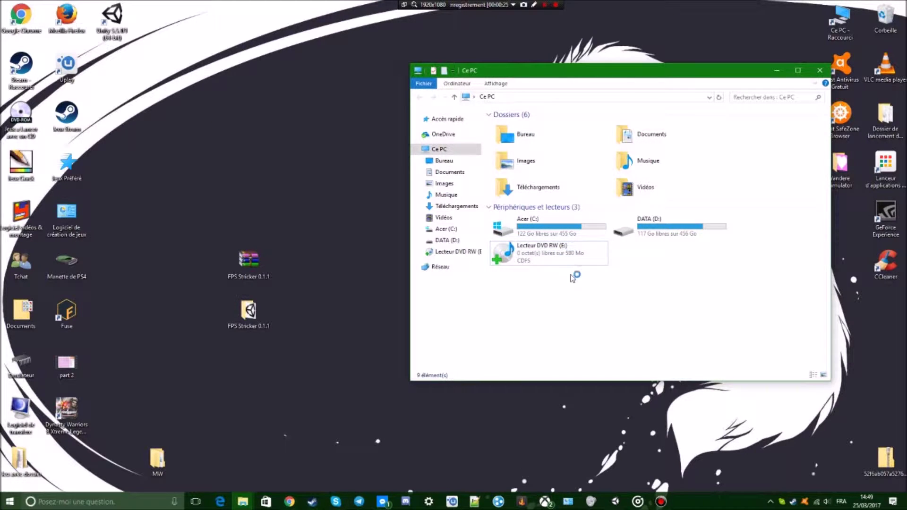
{"action": "right_click", "coordinate": [546, 260]}
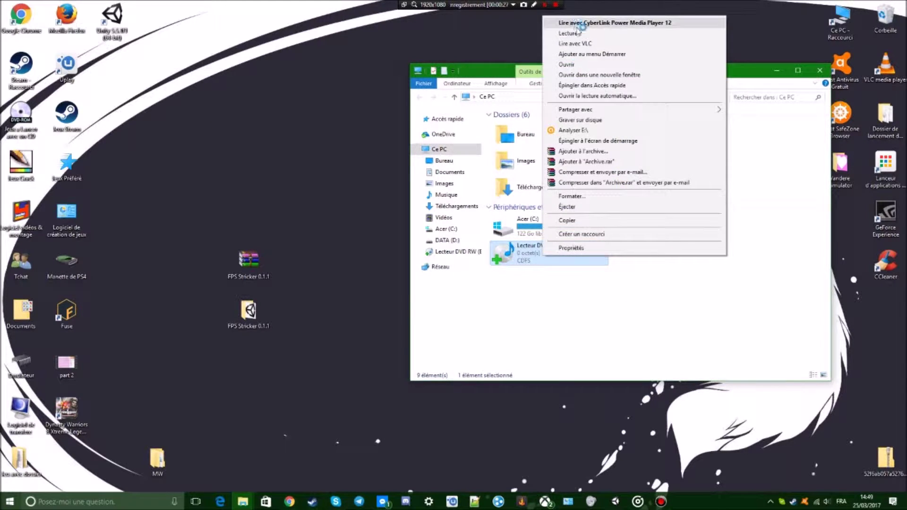
{"action": "left_click", "coordinate": [592, 66]}
{"action": "left_click_drag", "start_coordinate": [627, 279], "coordinate": [581, 244]}
{"action": "left_click", "coordinate": [420, 97]}
{"action": "mouse_move", "coordinate": [656, 75]}
{"action": "left_mouse_down"}
{"action": "mouse_move", "coordinate": [660, 92]}
{"action": "mouse_move", "coordinate": [684, 81]}
{"action": "mouse_move", "coordinate": [653, 78]}
{"action": "mouse_move", "coordinate": [665, 87]}
{"action": "left_mouse_up"}
{"action": "left_click_drag", "start_coordinate": [512, 86], "coordinate": [531, 80]}
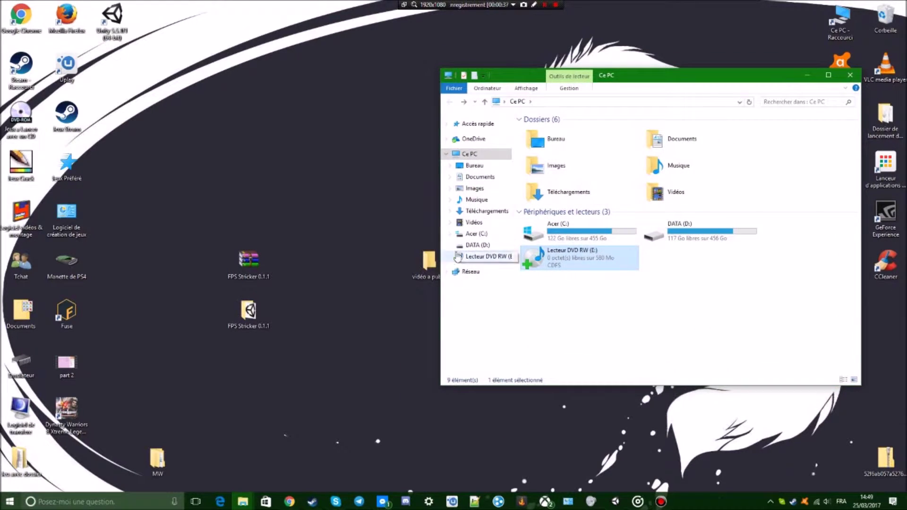
{"action": "left_click", "coordinate": [302, 204]}
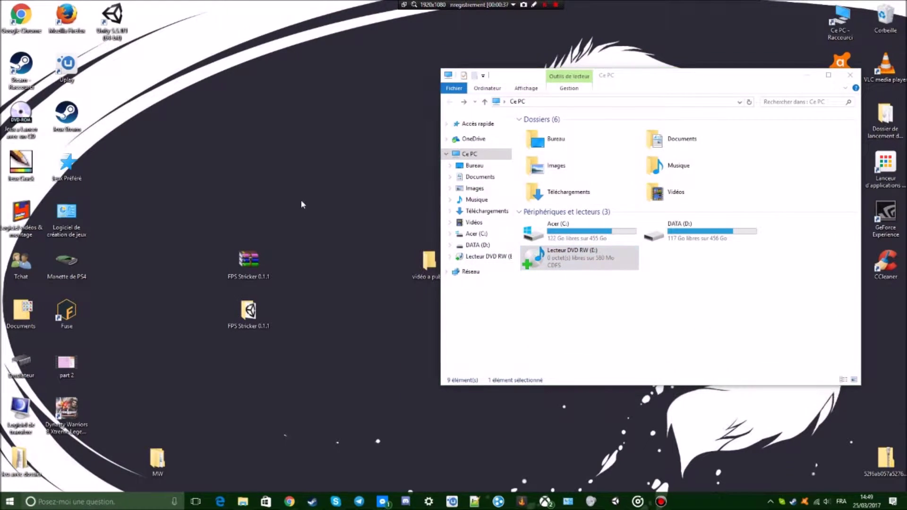
Launch PCSX2 1.4.0 from the Emulateur folder, close that folder and move the emulator window clear of Ce PC
{"action": "double_click", "coordinate": [33, 361]}
{"action": "left_click", "coordinate": [566, 233]}
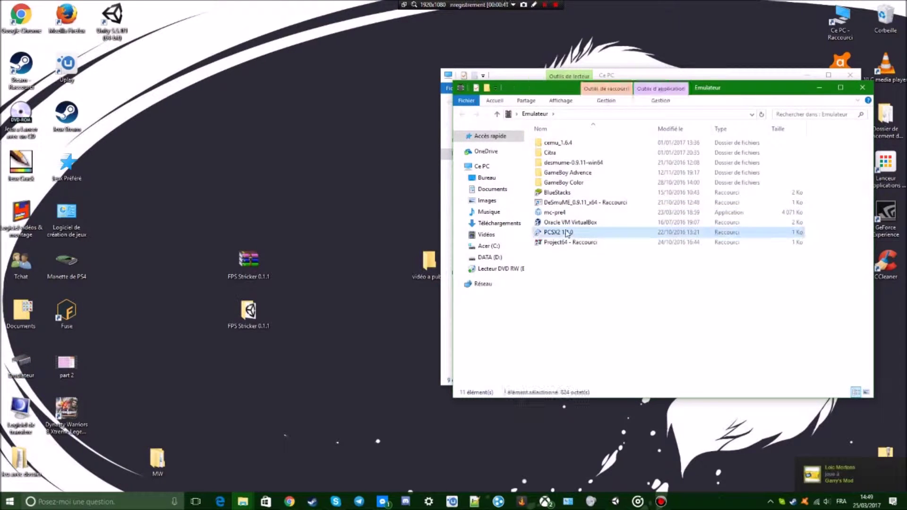
{"action": "left_click", "coordinate": [862, 88]}
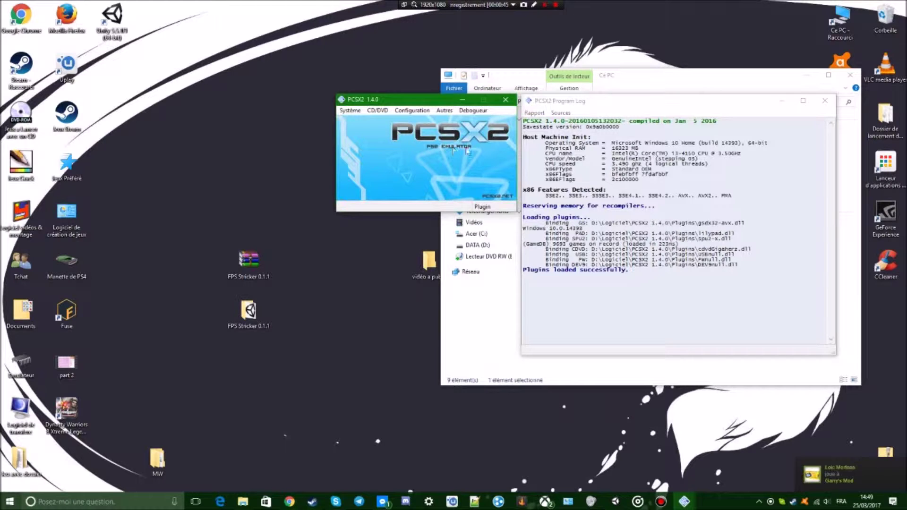
{"action": "left_click_drag", "start_coordinate": [422, 105], "coordinate": [296, 170]}
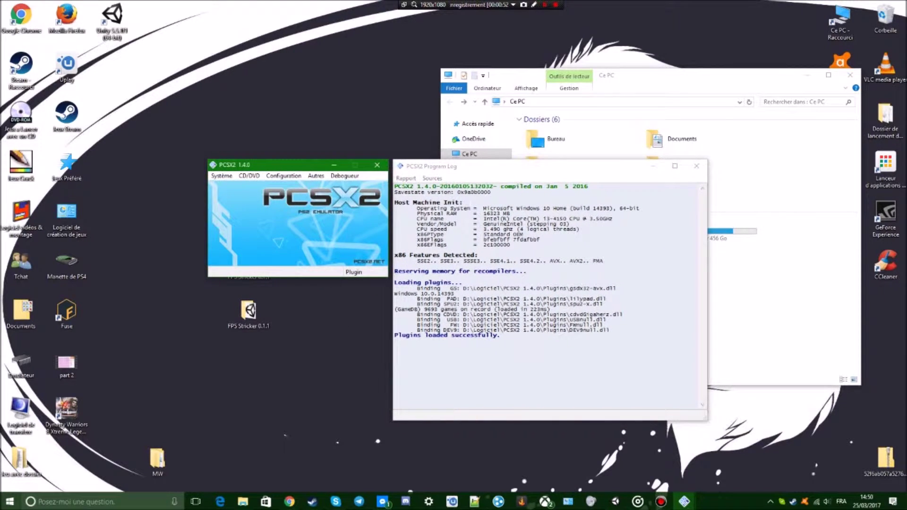
Open the LilyPad controller plugin settings, look over the Pad 1 bindings and close them without changes
{"action": "left_click", "coordinate": [283, 176]}
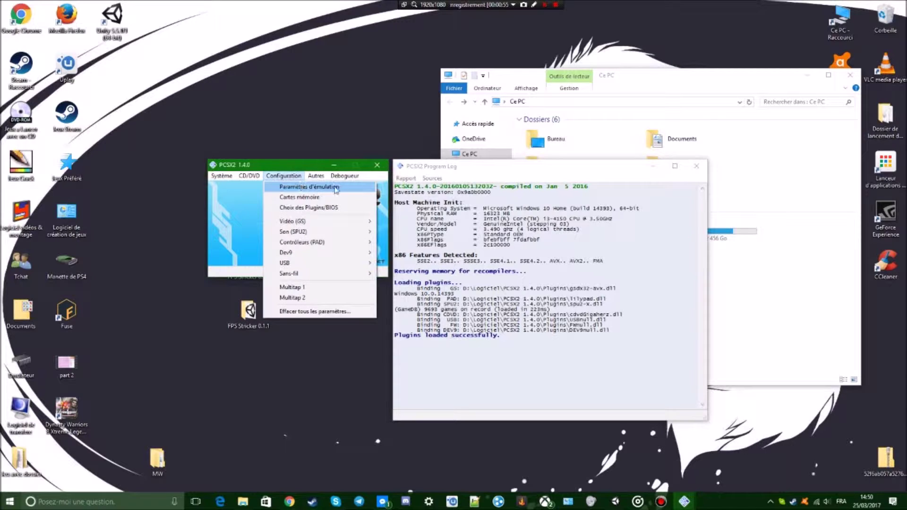
{"action": "mouse_move", "coordinate": [312, 233]}
{"action": "mouse_move", "coordinate": [338, 243]}
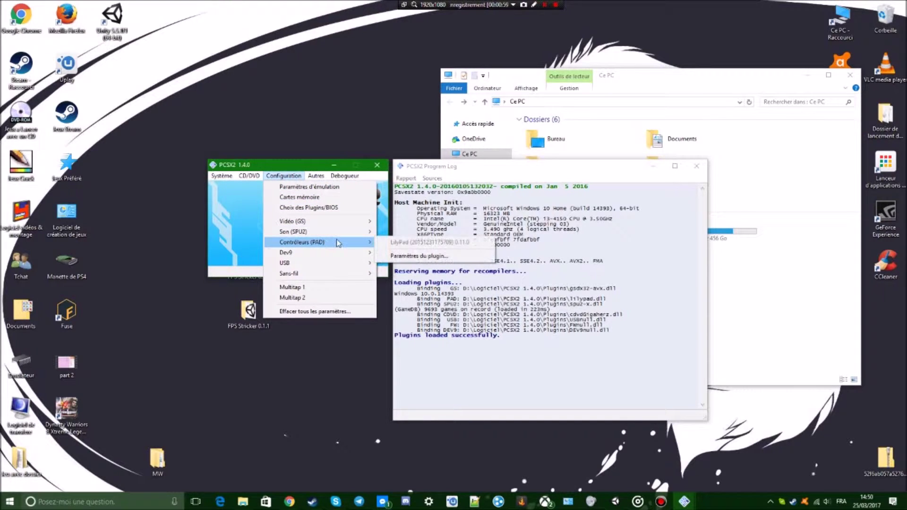
{"action": "left_click", "coordinate": [418, 256]}
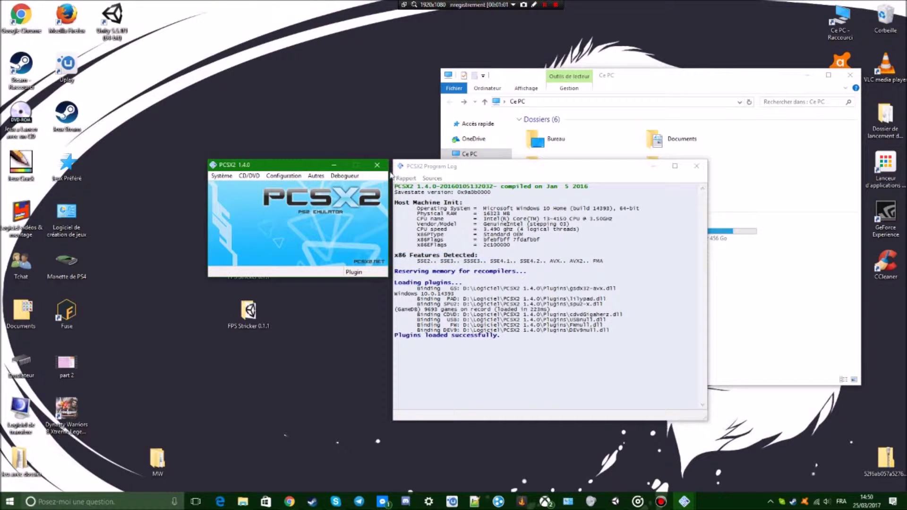
{"action": "left_click_drag", "start_coordinate": [370, 170], "coordinate": [360, 87]}
{"action": "left_click", "coordinate": [242, 105]}
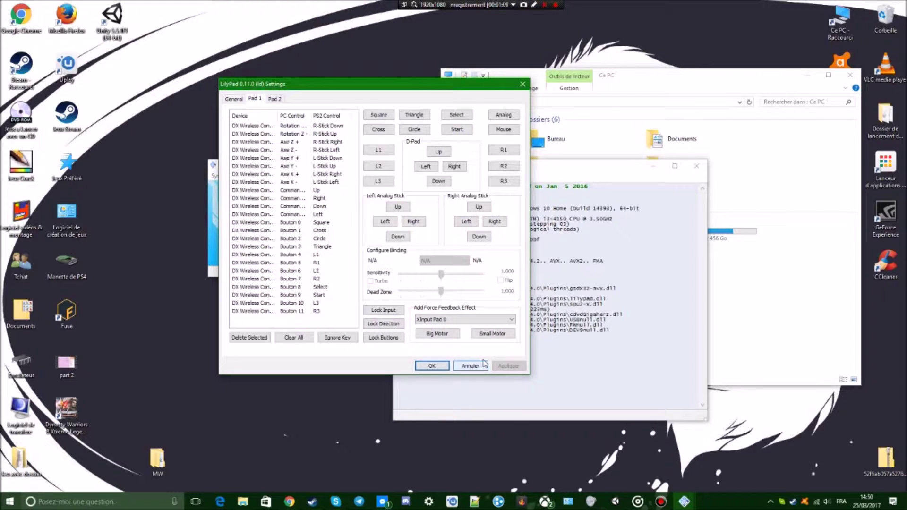
{"action": "left_click", "coordinate": [523, 85]}
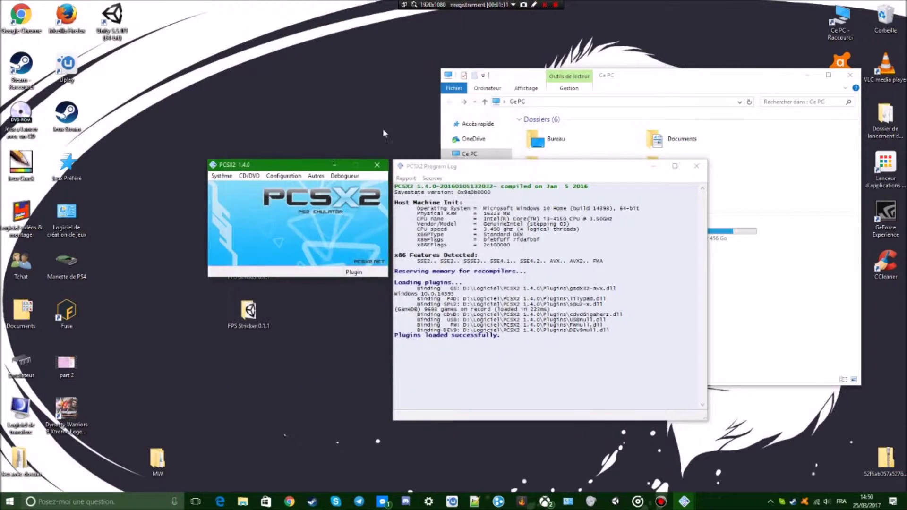
Set the emulator's disc source to Pas de disque and look through the list of recent ISO files
{"action": "left_click", "coordinate": [249, 177]}
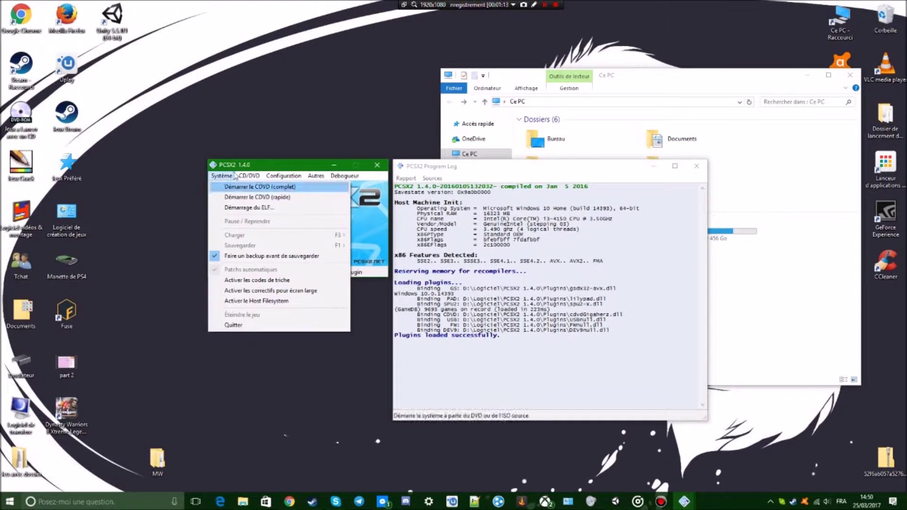
{"action": "mouse_move", "coordinate": [218, 170]}
{"action": "left_click", "coordinate": [194, 152]}
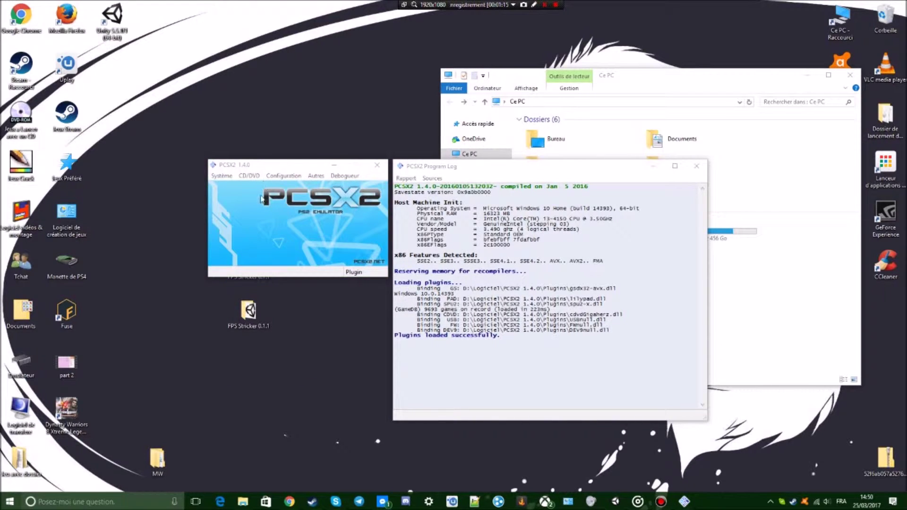
{"action": "left_click", "coordinate": [244, 178]}
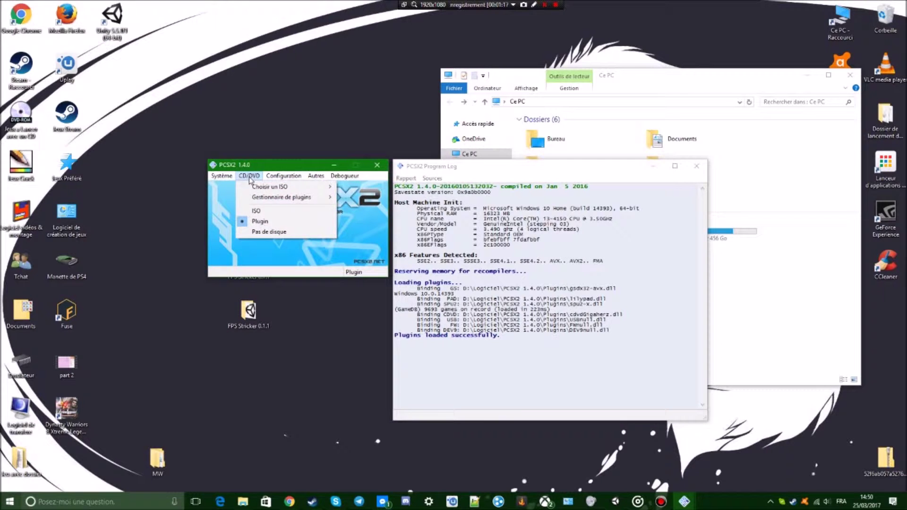
{"action": "left_click", "coordinate": [269, 231]}
{"action": "left_click", "coordinate": [249, 175]}
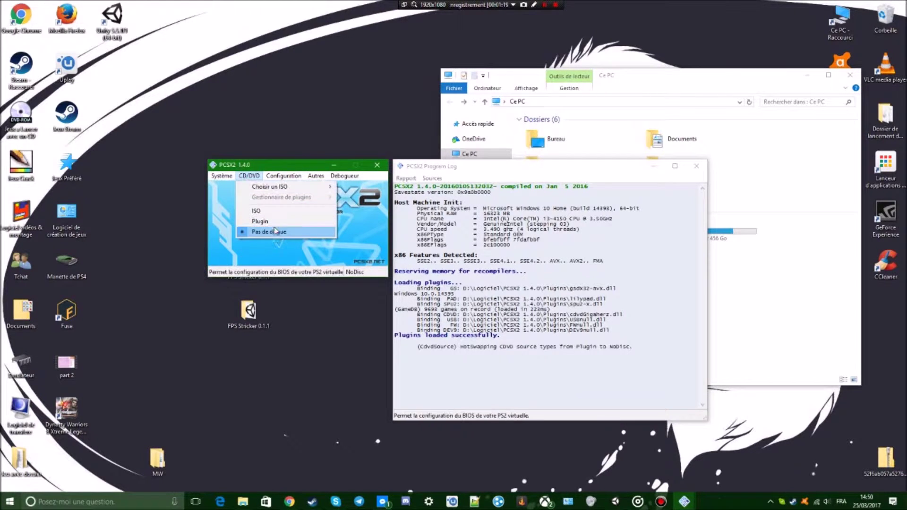
{"action": "mouse_move", "coordinate": [279, 187]}
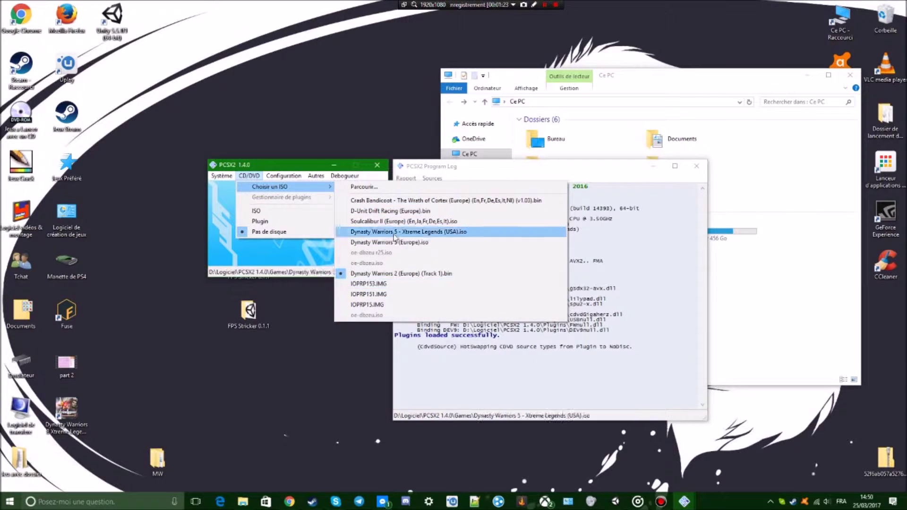
Open the Games folder in the PCSX2 1.4.0 install location to examine the stored game images
{"action": "double_click", "coordinate": [836, 22]}
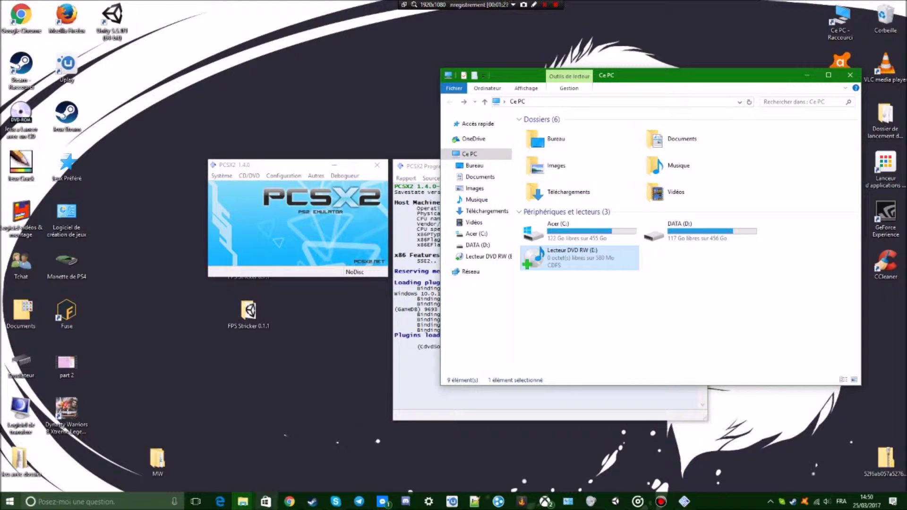
{"action": "mouse_move", "coordinate": [251, 503]}
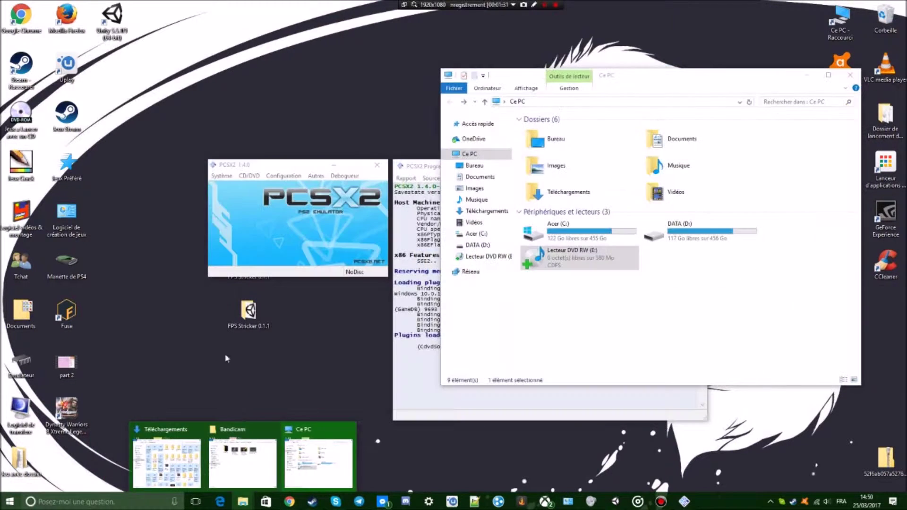
{"action": "double_click", "coordinate": [20, 363]}
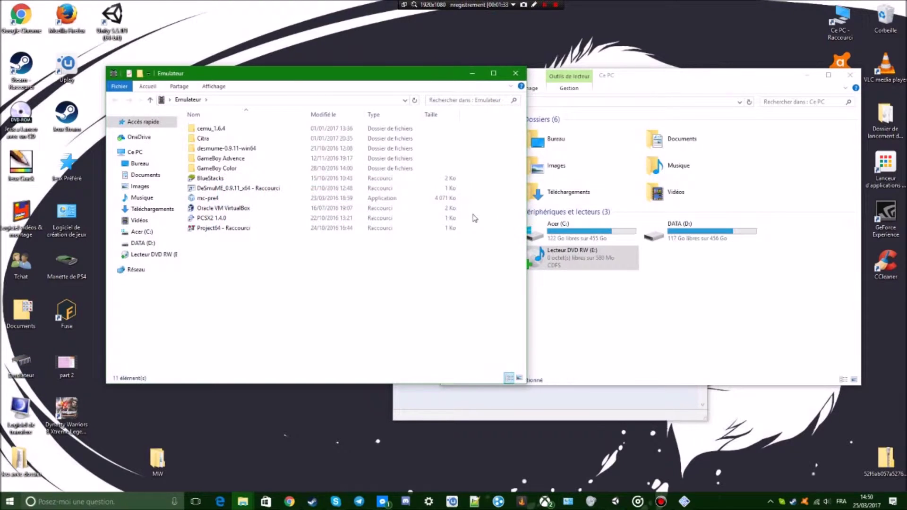
{"action": "right_click", "coordinate": [211, 217]}
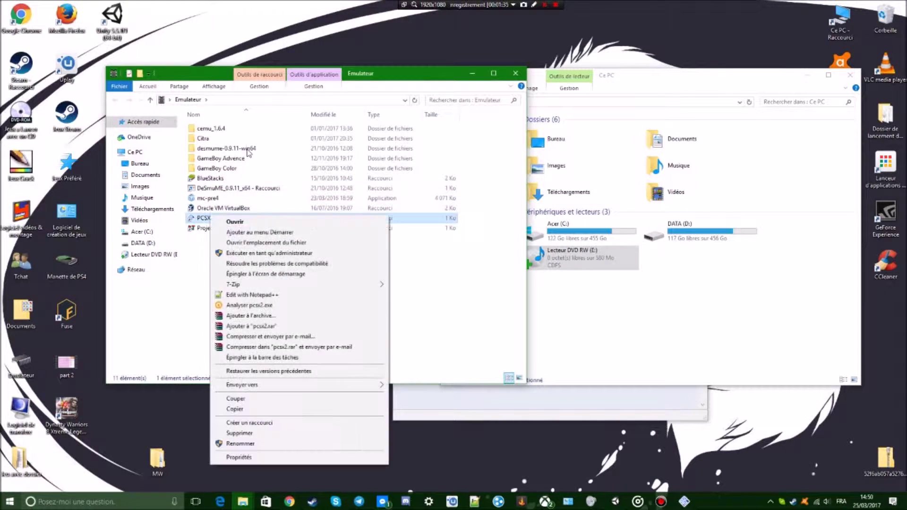
{"action": "left_click", "coordinate": [254, 244]}
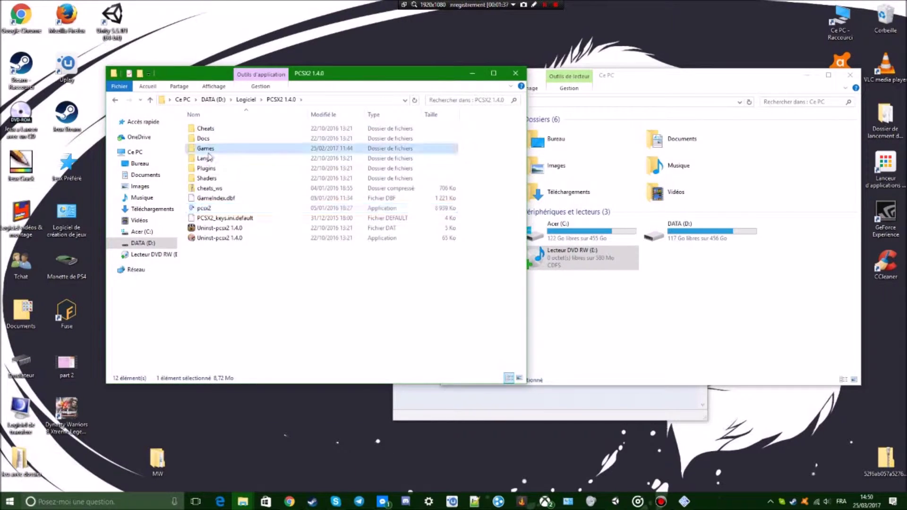
{"action": "double_click", "coordinate": [265, 148]}
{"action": "left_click_drag", "start_coordinate": [312, 84], "coordinate": [399, 117]}
{"action": "left_click_drag", "start_coordinate": [331, 212], "coordinate": [336, 246]}
{"action": "left_click_drag", "start_coordinate": [368, 272], "coordinate": [358, 198]}
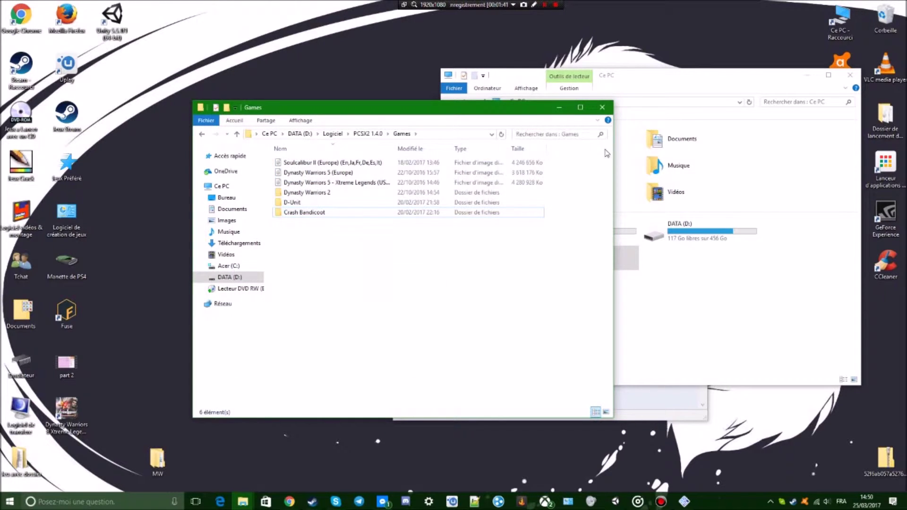
{"action": "left_click", "coordinate": [566, 107]}
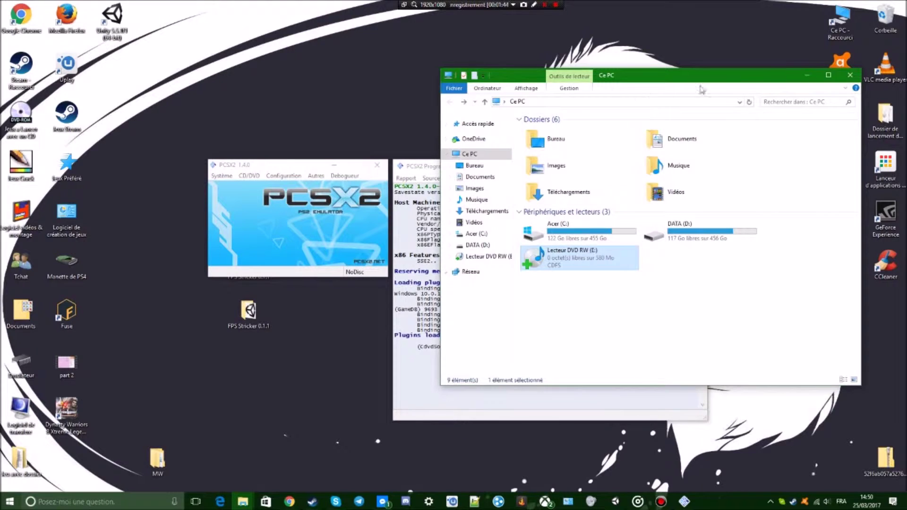
Minimize the Ce PC window and set the emulator's disc source to Plugin
{"action": "left_click", "coordinate": [807, 75]}
{"action": "left_click_drag", "start_coordinate": [293, 166], "coordinate": [329, 96]}
{"action": "left_click", "coordinate": [284, 107]}
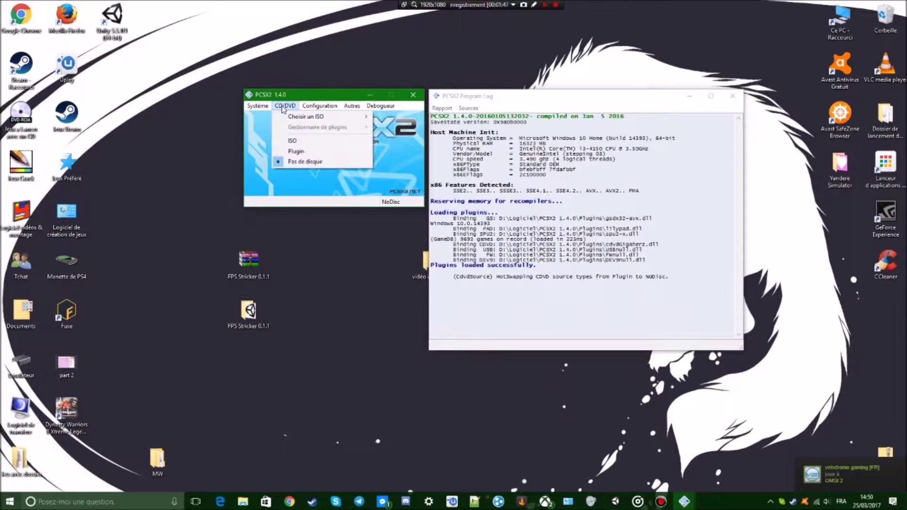
{"action": "left_click", "coordinate": [311, 152]}
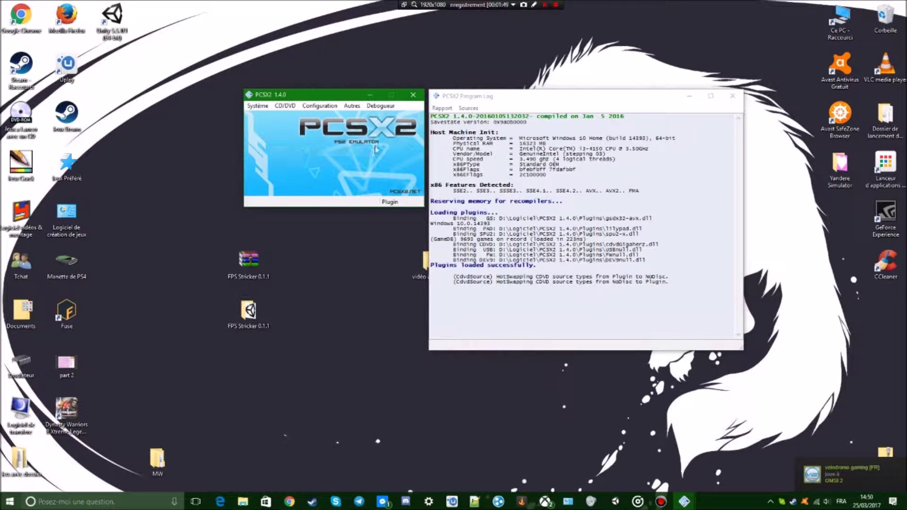
Set the cdvdGigaherz plugin's source drive to E: and confirm the setting
{"action": "left_click", "coordinate": [273, 110]}
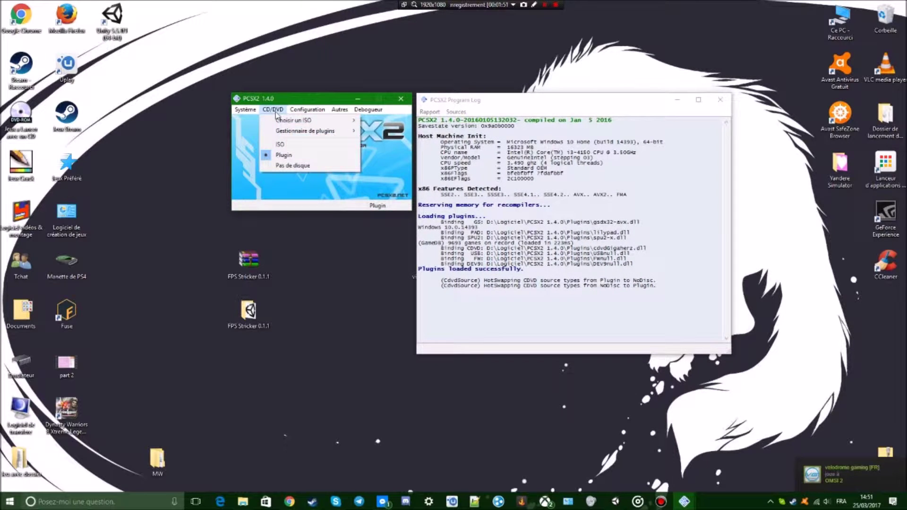
{"action": "mouse_move", "coordinate": [300, 133]}
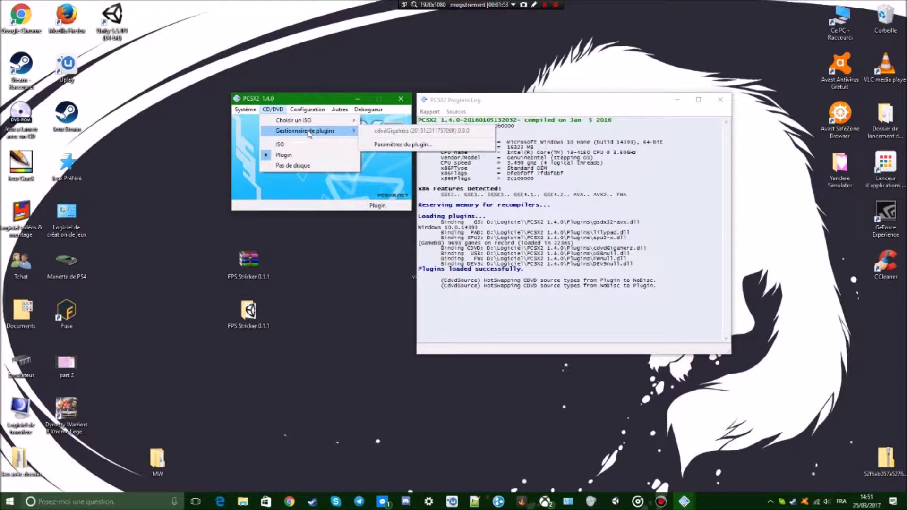
{"action": "left_click", "coordinate": [424, 145]}
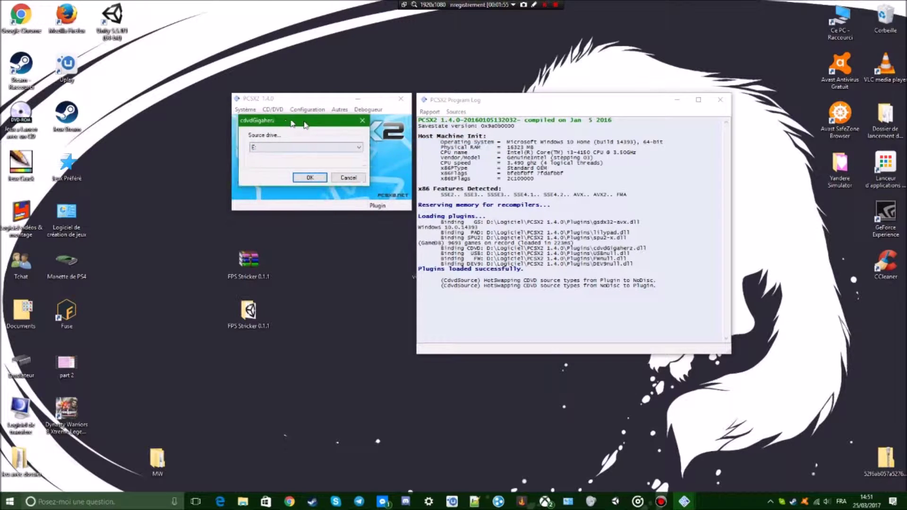
{"action": "left_click", "coordinate": [377, 166]}
{"action": "left_click", "coordinate": [341, 174]}
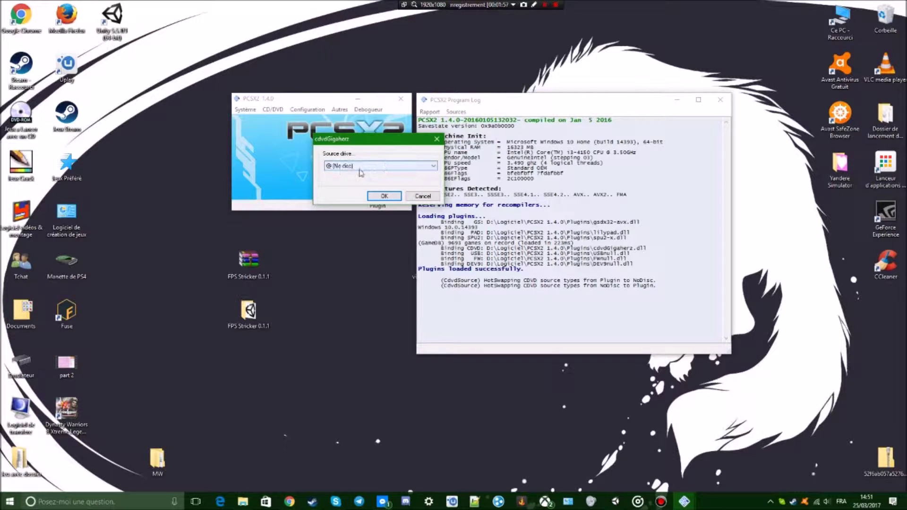
{"action": "left_click", "coordinate": [335, 181]}
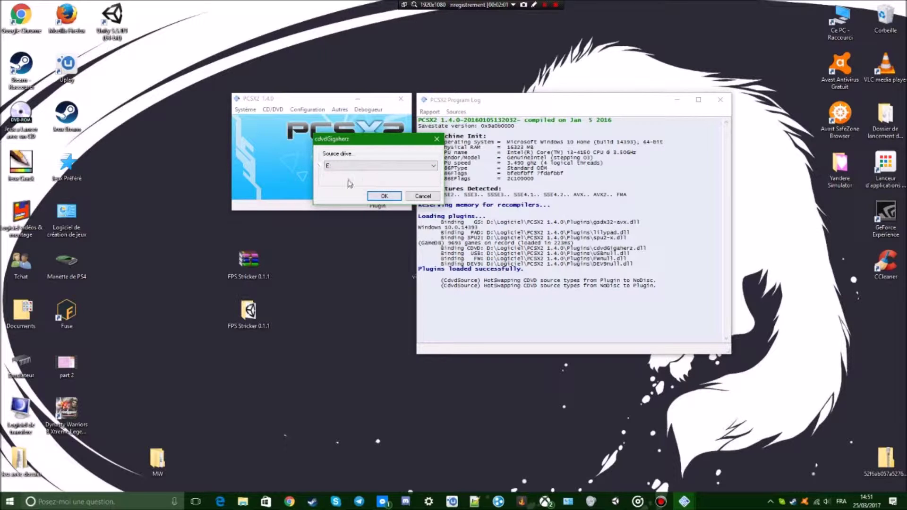
{"action": "left_click", "coordinate": [383, 196]}
Start the emulated console from the CDVD source
{"action": "left_click", "coordinate": [247, 110]}
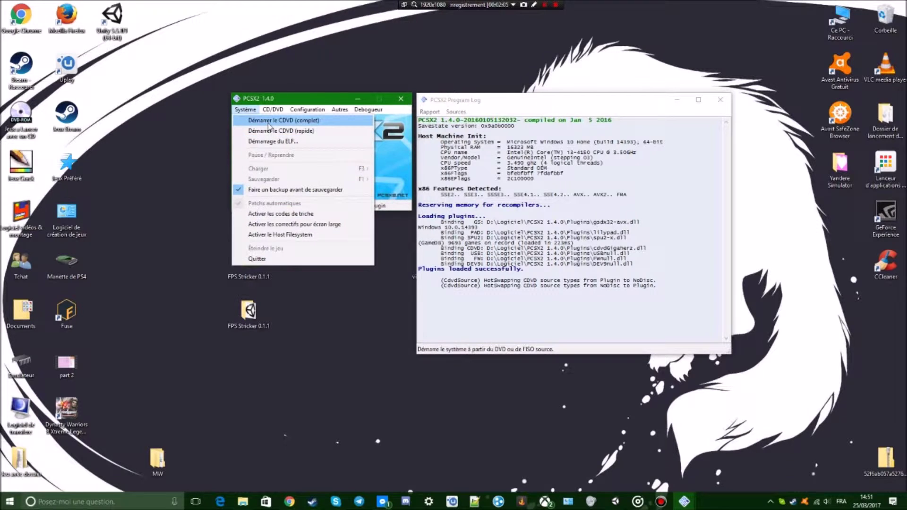
{"action": "left_click", "coordinate": [269, 130]}
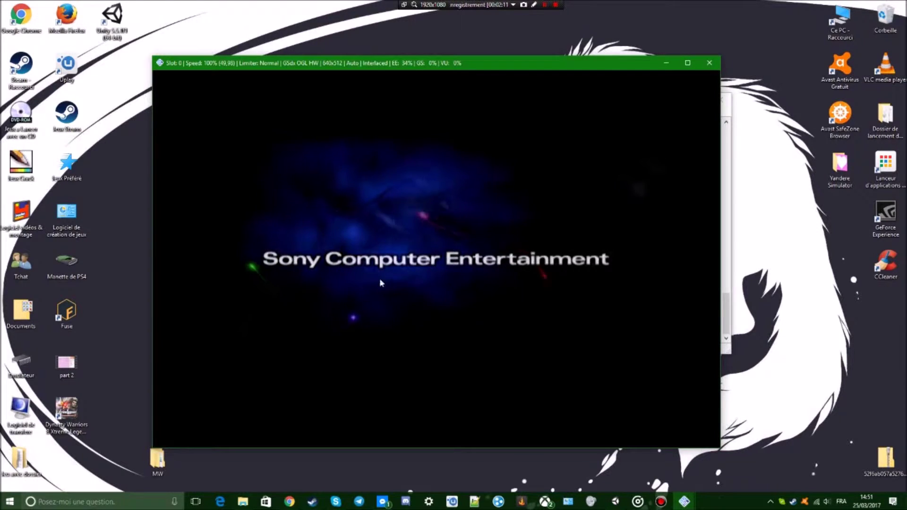
Lower the emulator's volume in the Windows volume mixer and return to the game window
{"action": "left_click", "coordinate": [590, 501]}
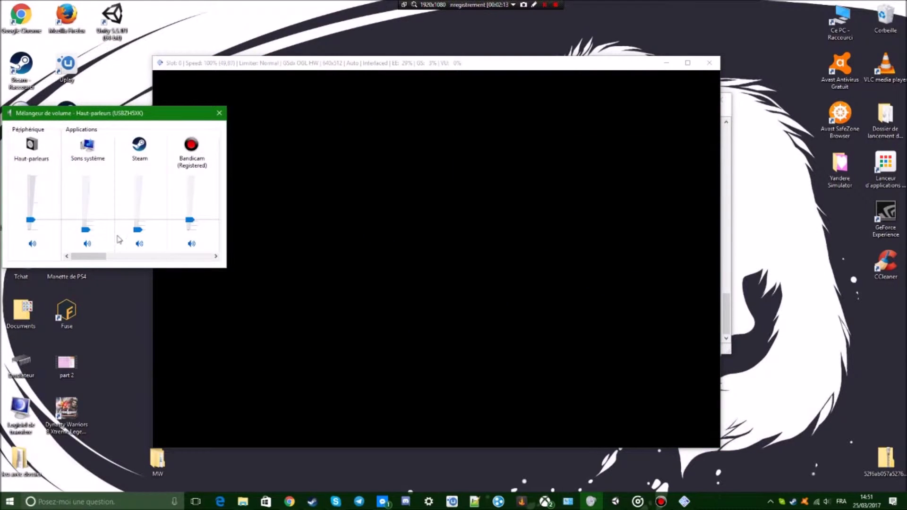
{"action": "scroll", "coordinate": [118, 236], "scroll_direction": "right", "scroll_amount": 2}
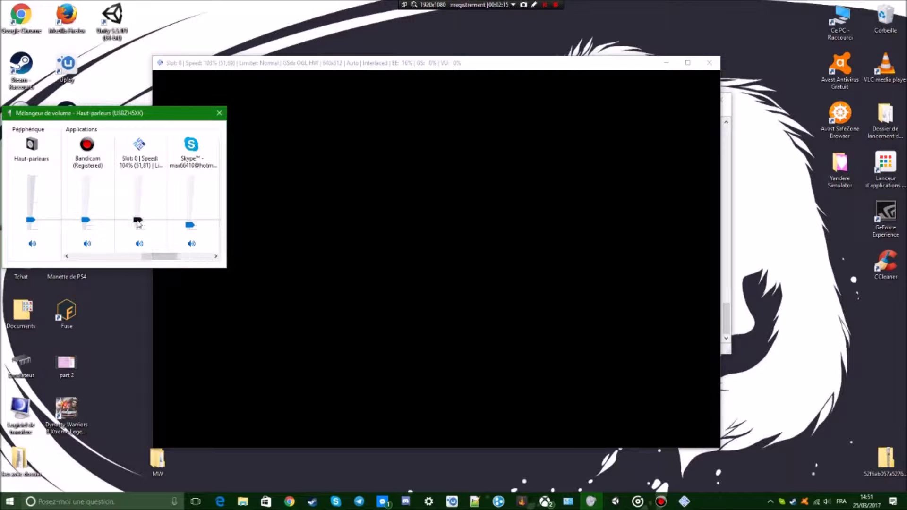
{"action": "left_click", "coordinate": [501, 292]}
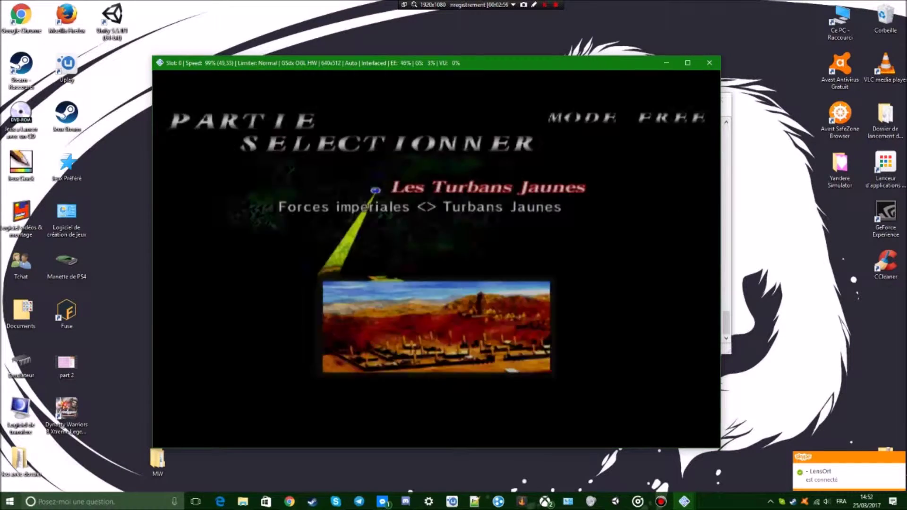
Select the Passe de Hu Lao battle for free mode and confirm it
{"action": "key", "text": "Right"}
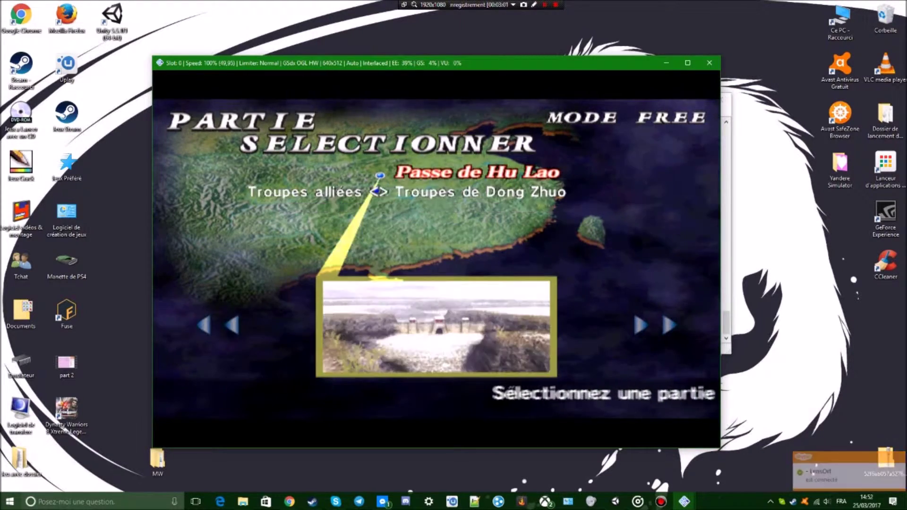
{"action": "key", "text": "Left"}
{"action": "key", "text": "Right"}
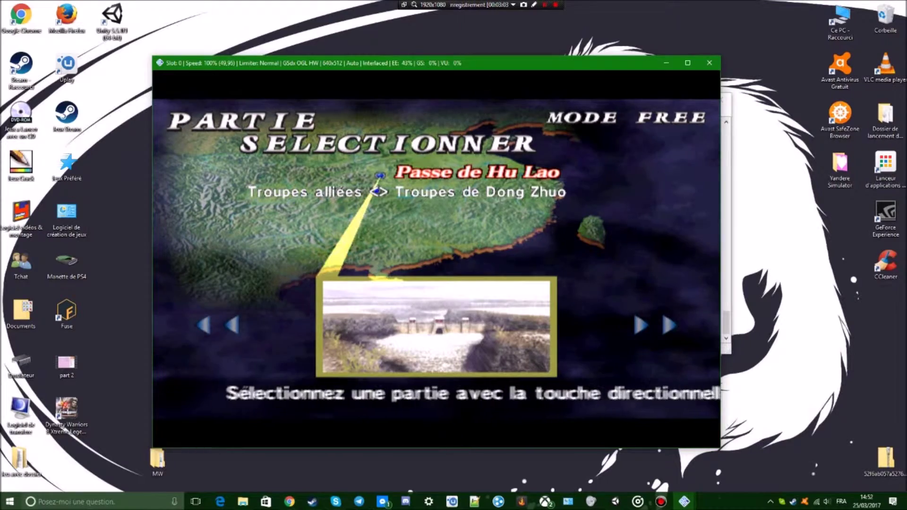
{"action": "key", "text": "Return"}
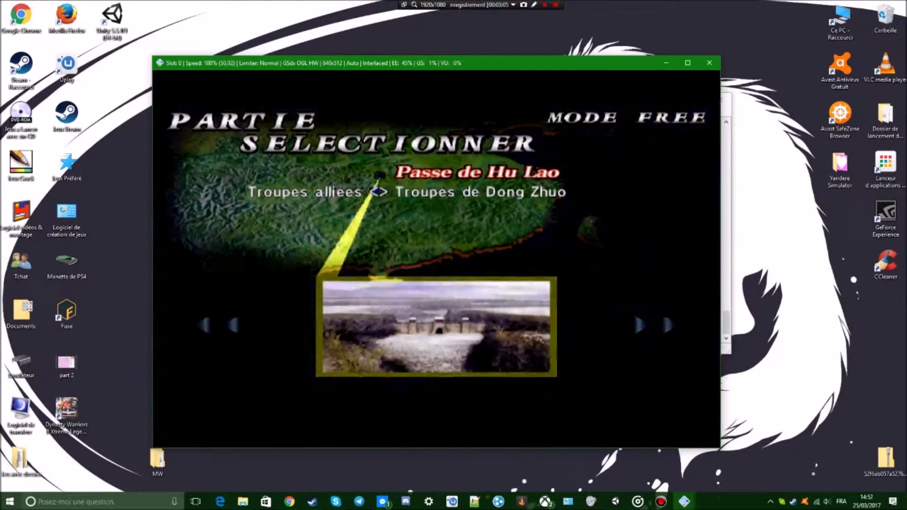
Choose Xiahou Dun as the character and start the battle with Combattre
{"action": "key", "text": "Right"}
{"action": "key", "text": "Right"}
{"action": "key", "text": "Right"}
{"action": "key", "text": "Right"}
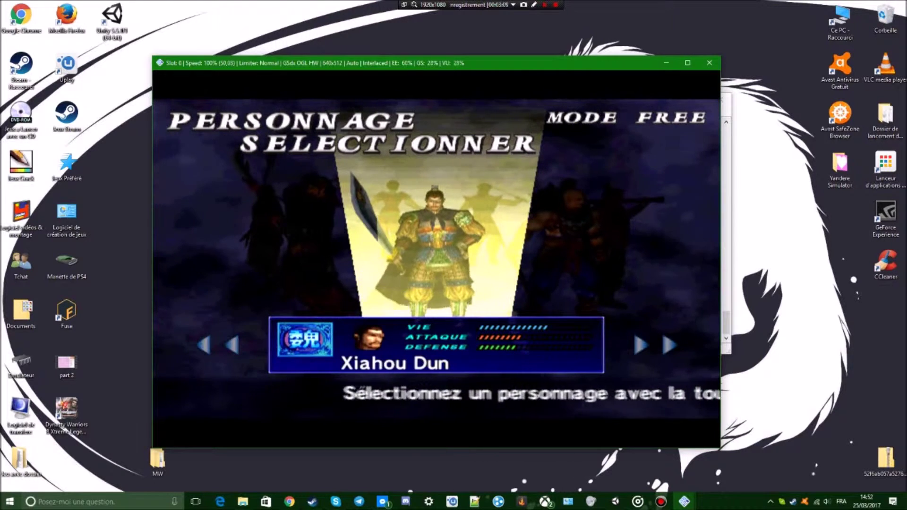
{"action": "key", "text": "Return"}
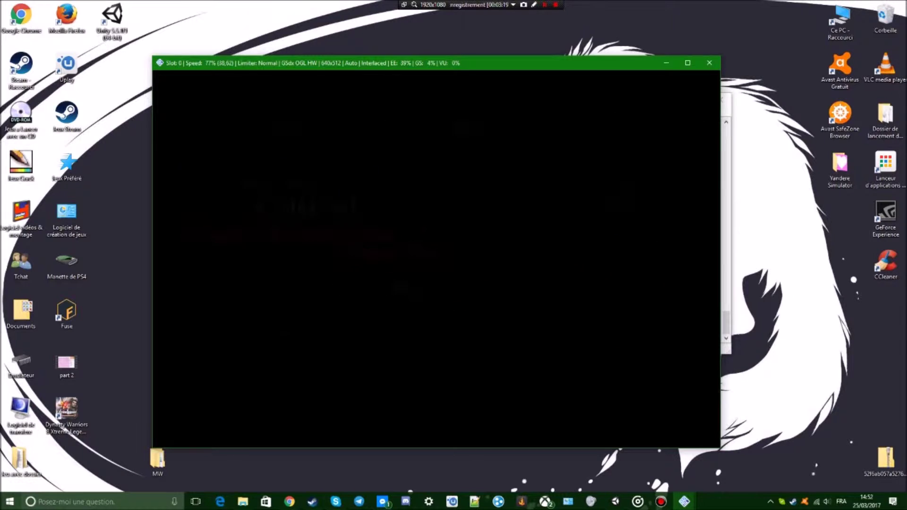
{"action": "key", "text": "Up"}
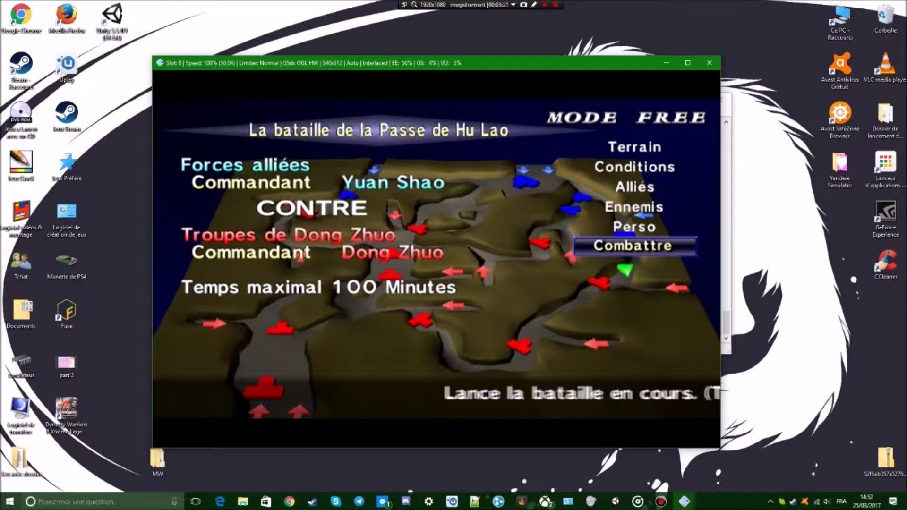
{"action": "key", "text": "Return"}
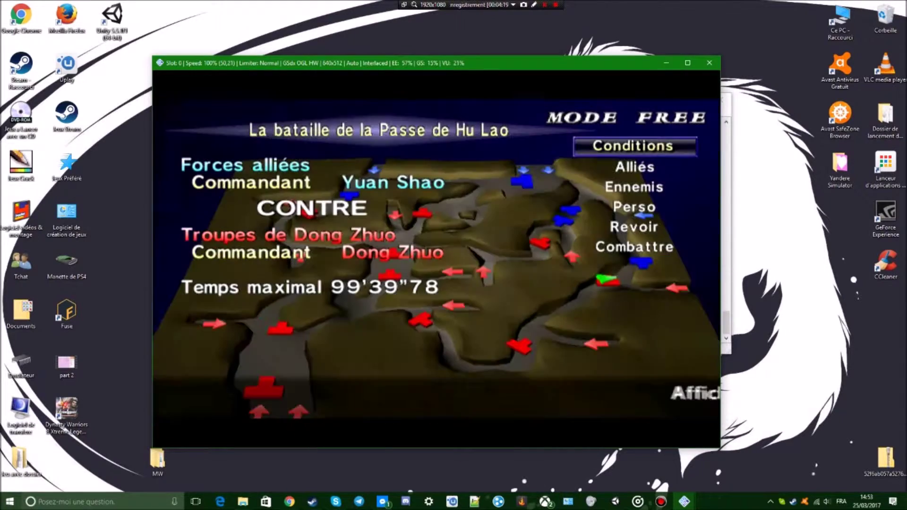
Stop the running game, then open Ce PC and refresh it to detect the disc in the DVD drive
{"action": "key", "text": "Escape"}
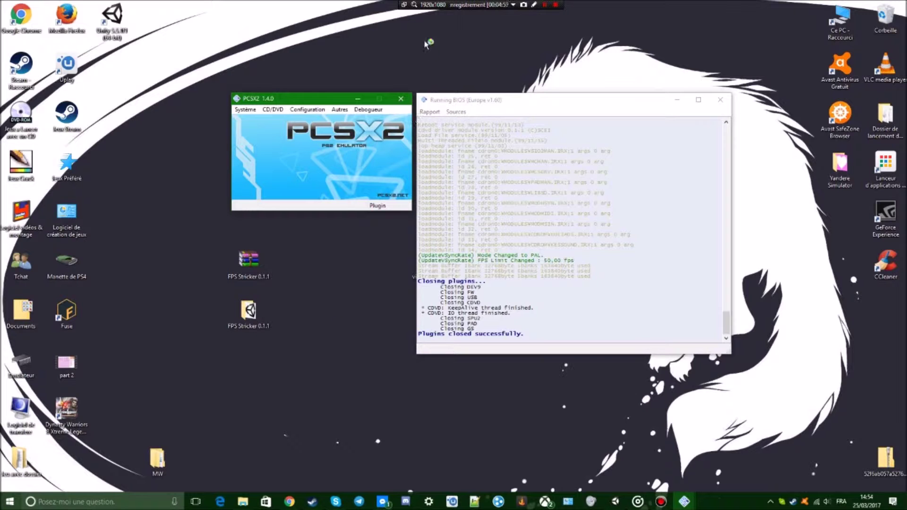
{"action": "left_click", "coordinate": [833, 21]}
{"action": "double_click", "coordinate": [832, 22]}
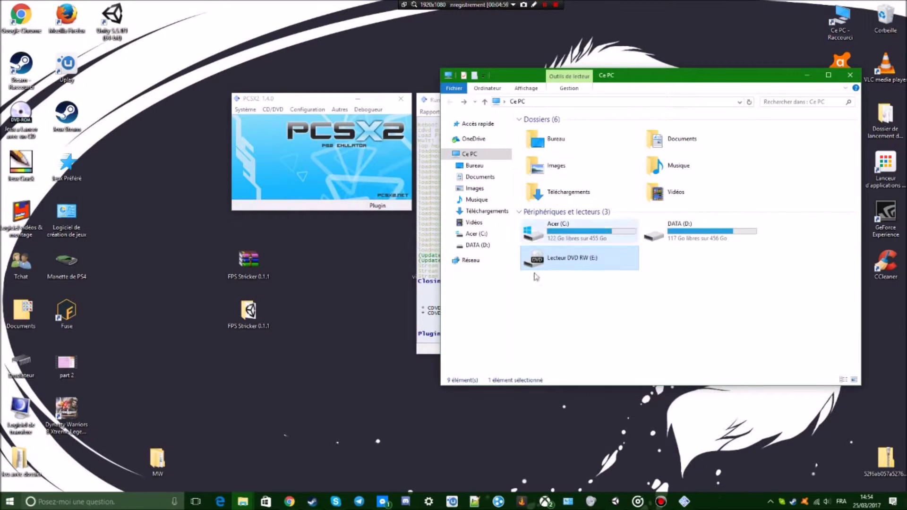
{"action": "right_click", "coordinate": [566, 301]}
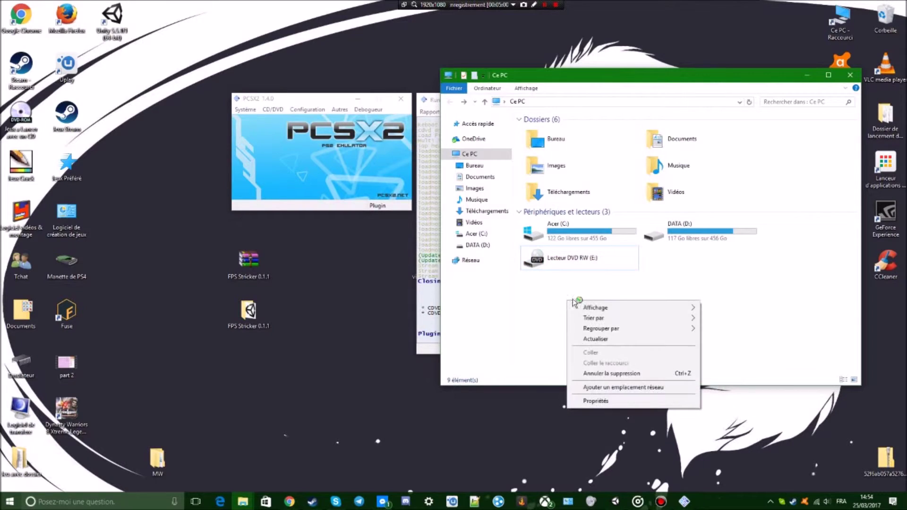
{"action": "left_click", "coordinate": [593, 342]}
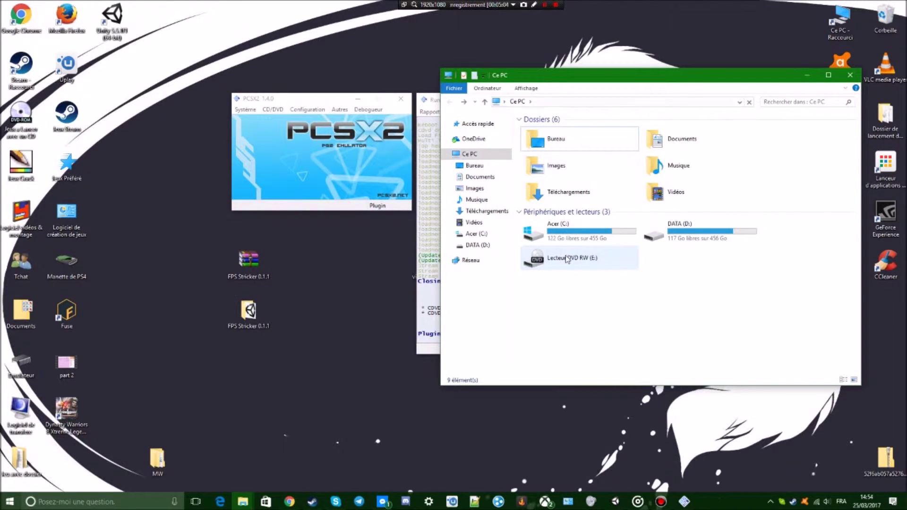
{"action": "right_click", "coordinate": [563, 299]}
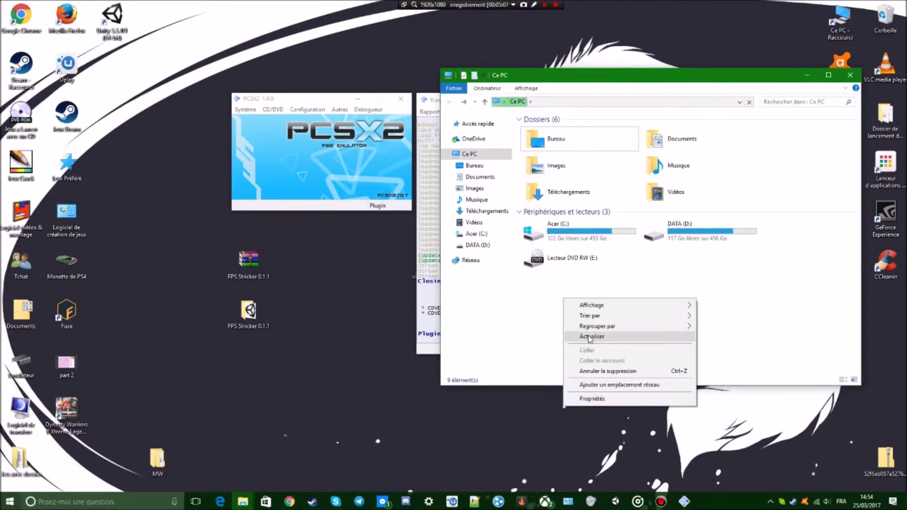
{"action": "left_click", "coordinate": [590, 336]}
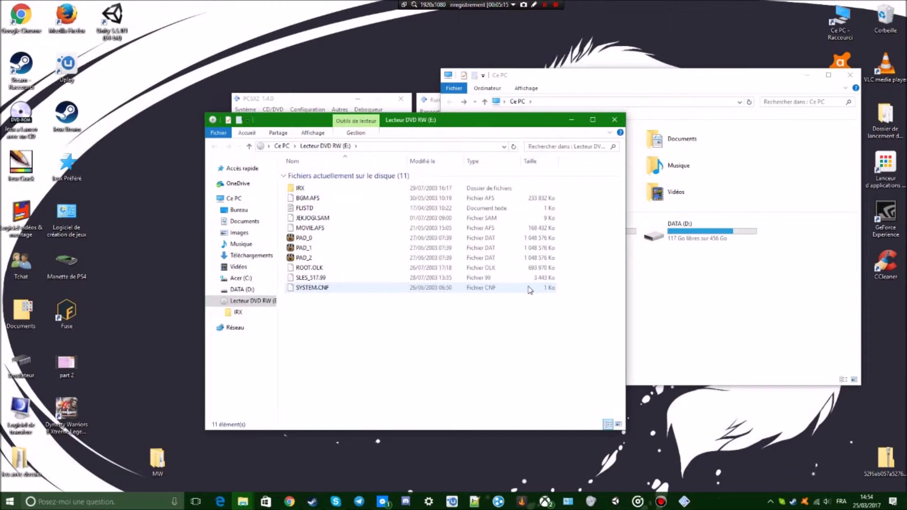
Close the file windows of the E: DVD drive and Ce PC
{"action": "left_click_drag", "start_coordinate": [458, 322], "coordinate": [402, 321]}
{"action": "left_click", "coordinate": [614, 119]}
{"action": "right_click", "coordinate": [679, 281]}
{"action": "left_click", "coordinate": [602, 292]}
{"action": "left_click", "coordinate": [851, 74]}
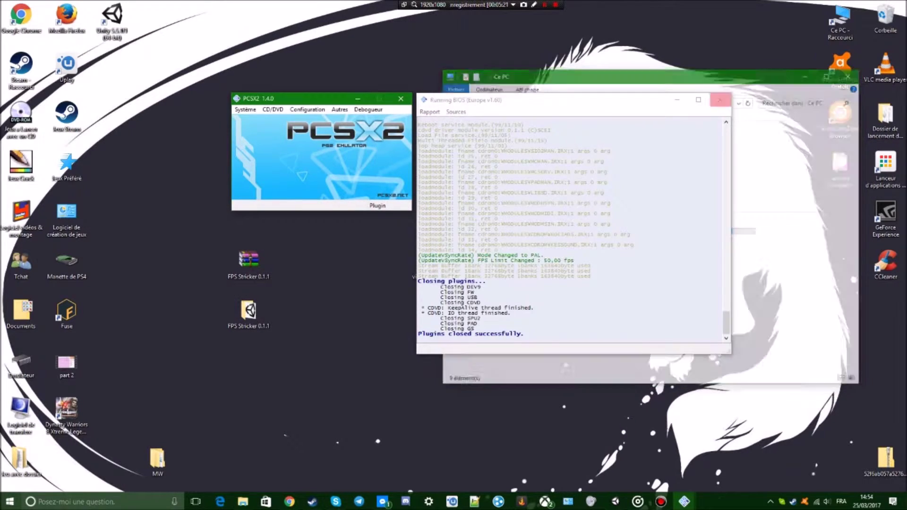
Keep Plugin as the disc source and confirm E: as the source drive in the cdvdGigaherz settings
{"action": "left_click", "coordinate": [269, 111]}
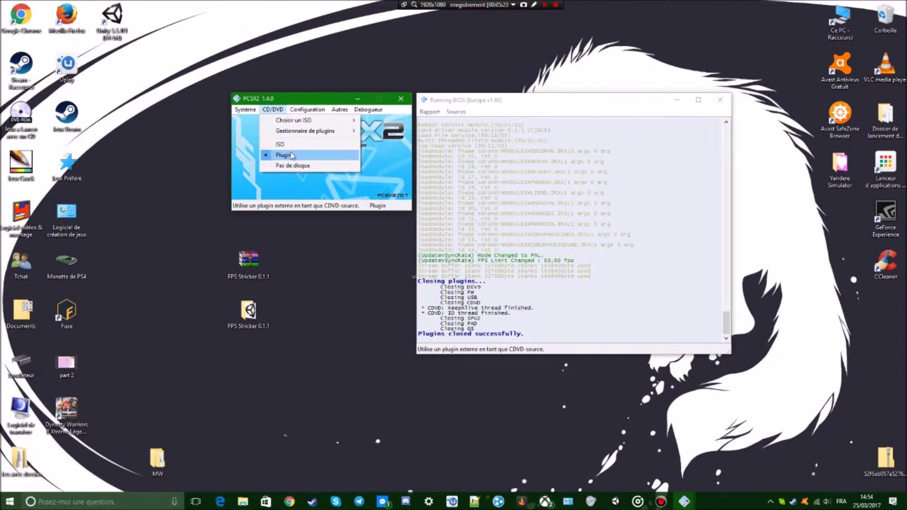
{"action": "left_click", "coordinate": [297, 120]}
{"action": "mouse_move", "coordinate": [330, 132]}
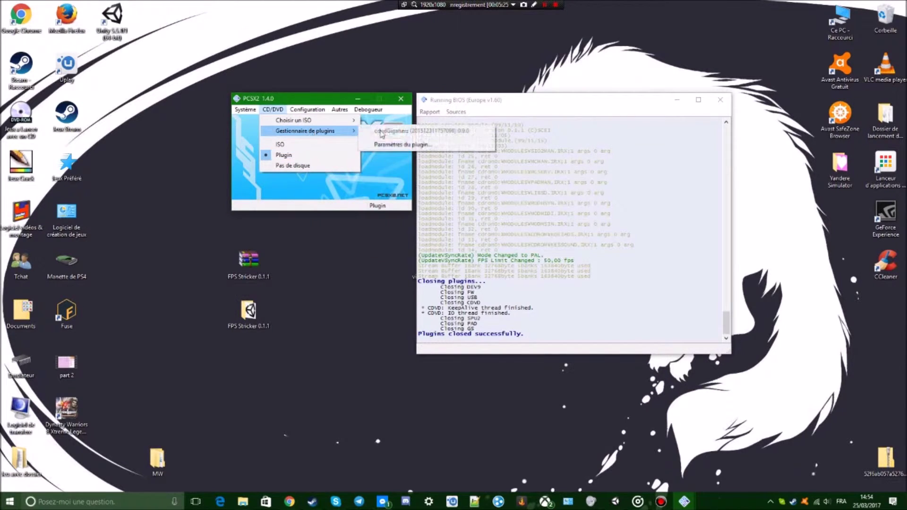
{"action": "left_click", "coordinate": [390, 144]}
{"action": "left_click", "coordinate": [280, 147]}
{"action": "left_click", "coordinate": [281, 156]}
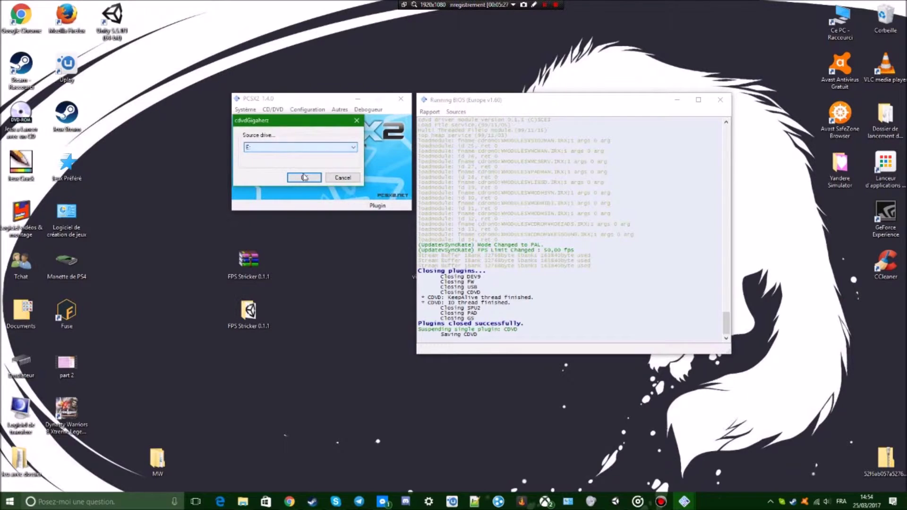
{"action": "left_click", "coordinate": [305, 178]}
Boot the emulated console from the CDVD source and confirm the PS2 reset
{"action": "left_click", "coordinate": [251, 109]}
{"action": "left_click", "coordinate": [261, 121]}
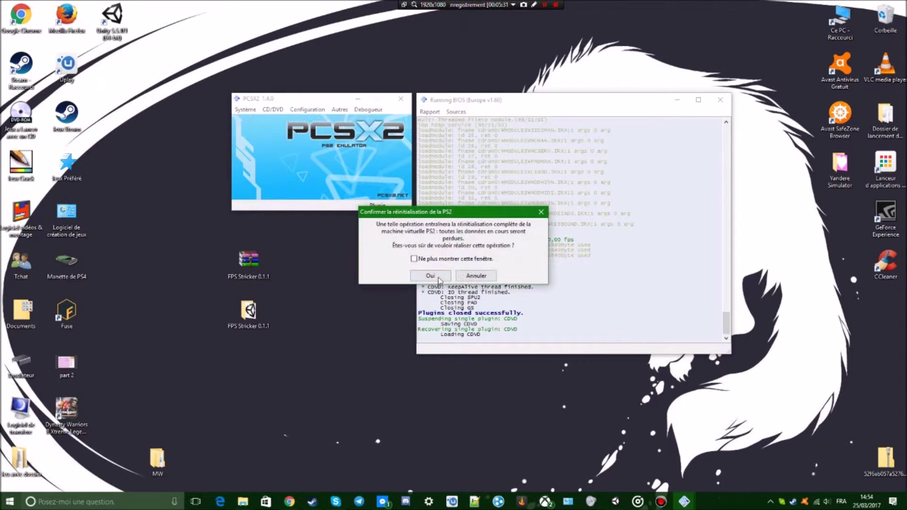
{"action": "left_click", "coordinate": [428, 277]}
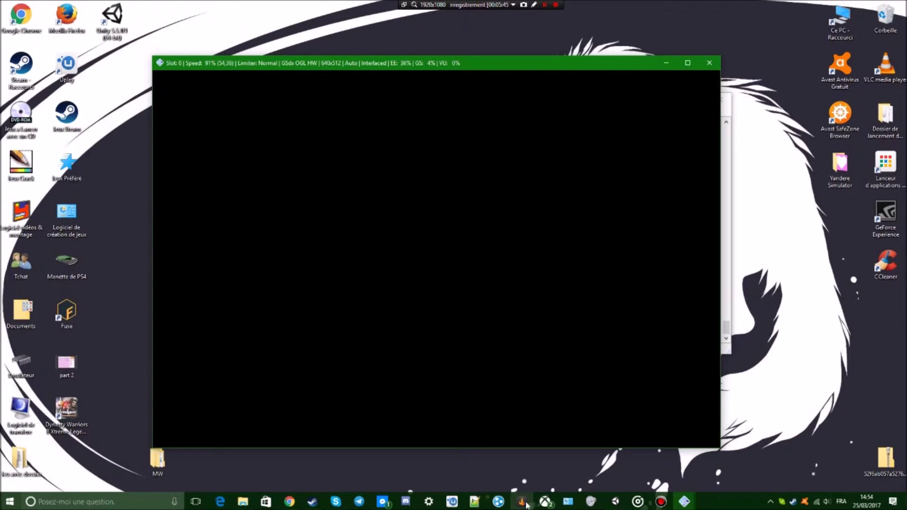
Reduce the emulator's sound level in the Windows volume mixer and close the mixer
{"action": "left_click", "coordinate": [590, 501]}
{"action": "left_click_drag", "start_coordinate": [88, 256], "coordinate": [168, 272]}
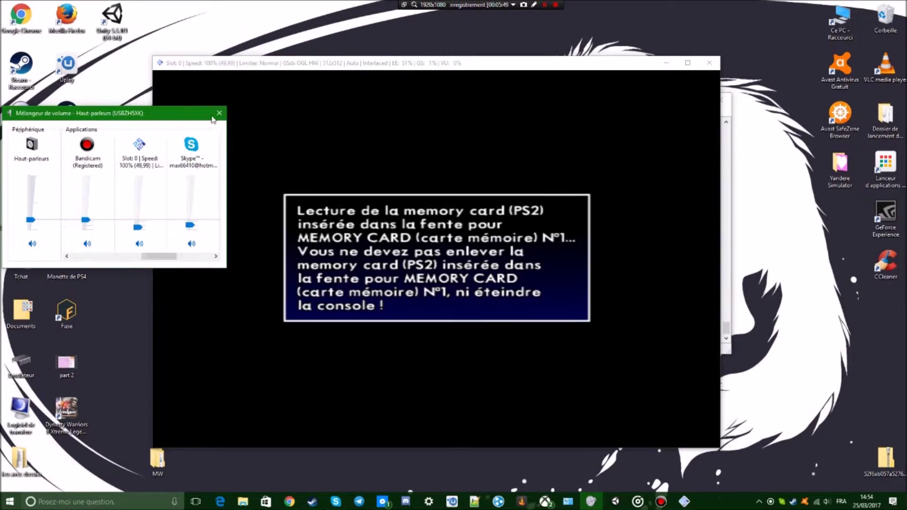
{"action": "left_click", "coordinate": [219, 113]}
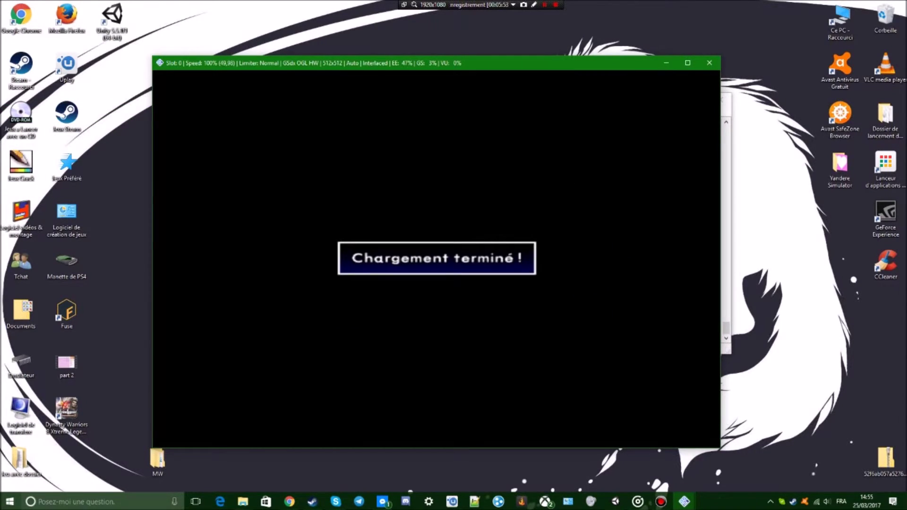
Choose the game's display mode, confirm the choice and continue to the Soulcalibur II title screen
{"action": "key", "text": "Up"}
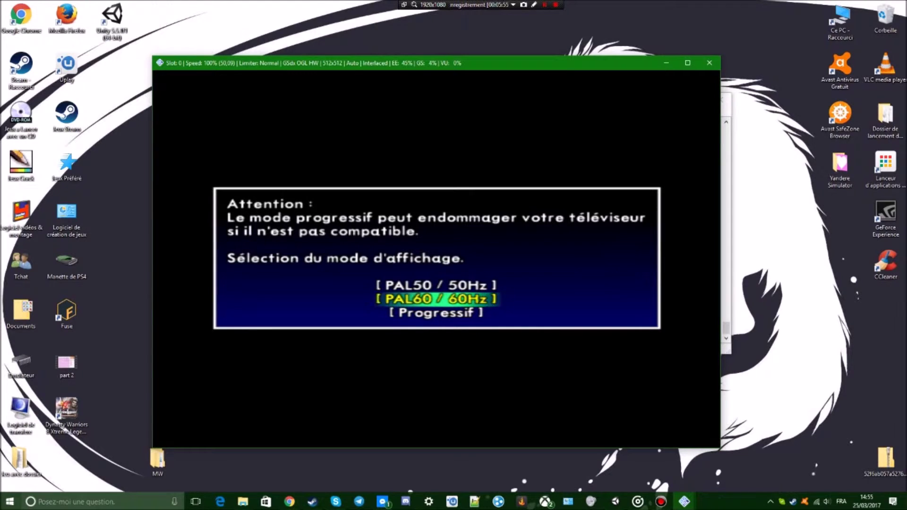
{"action": "key", "text": "Up"}
{"action": "key", "text": "Return"}
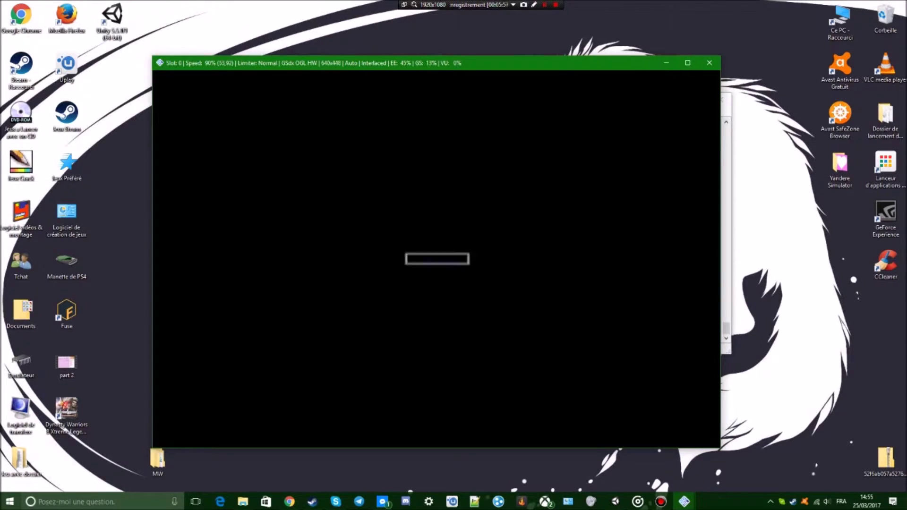
{"action": "key", "text": "Right"}
{"action": "key", "text": "Return"}
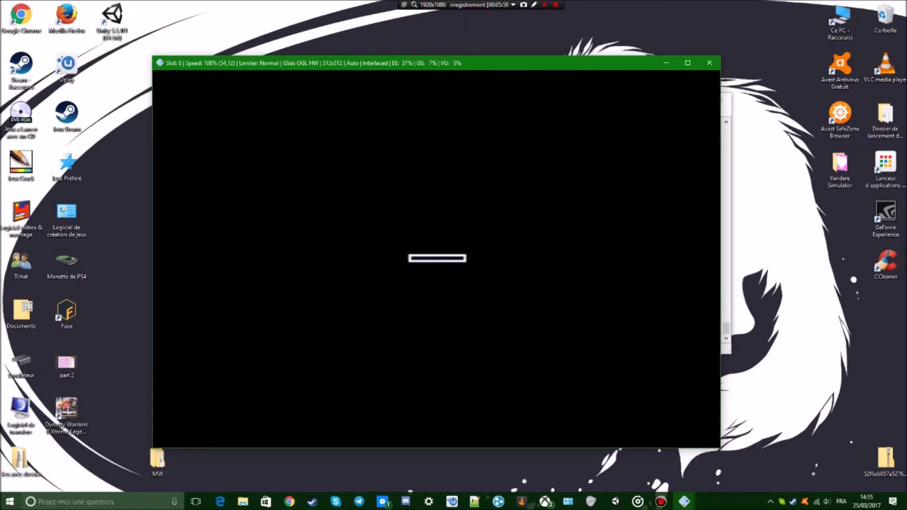
{"action": "key", "text": "Return"}
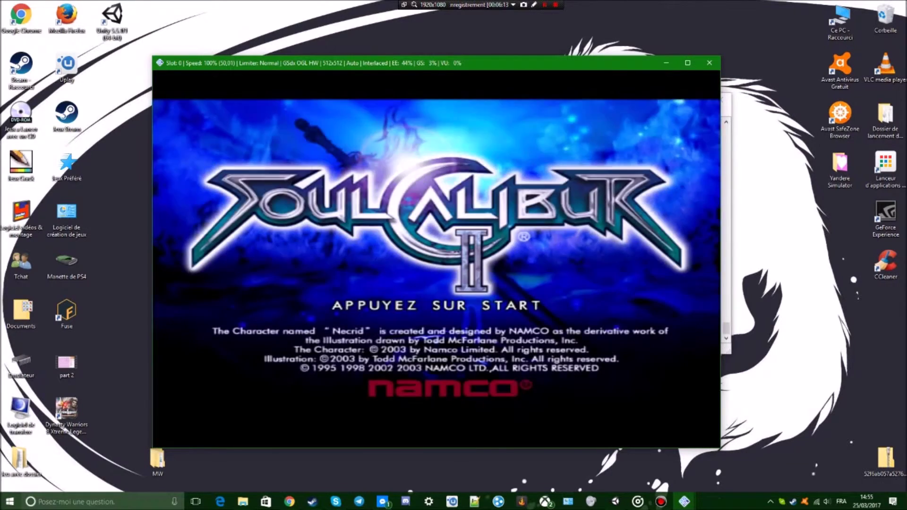
Enter the Soulcalibur II mode menu and select Arcade under Modes classiques
{"action": "key", "text": "Return"}
{"action": "key", "text": "Right"}
{"action": "key", "text": "Left"}
{"action": "key", "text": "Right"}
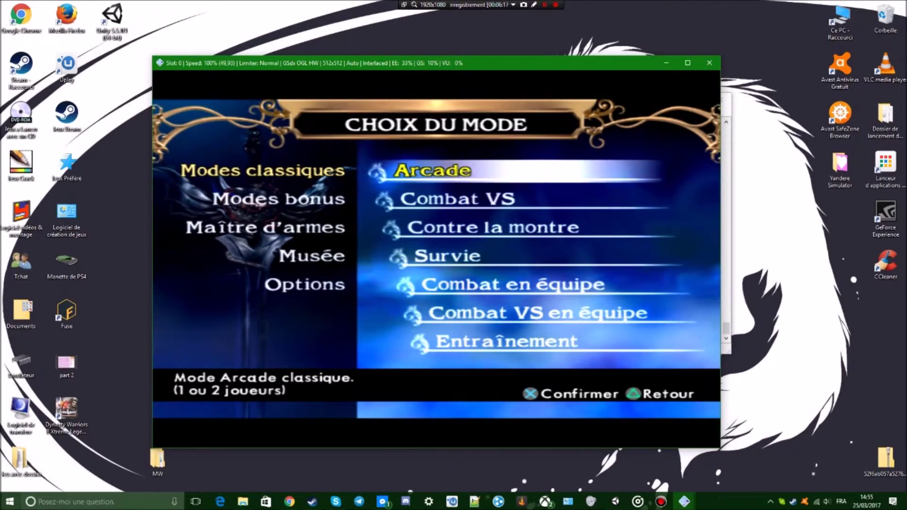
{"action": "key", "text": "Return"}
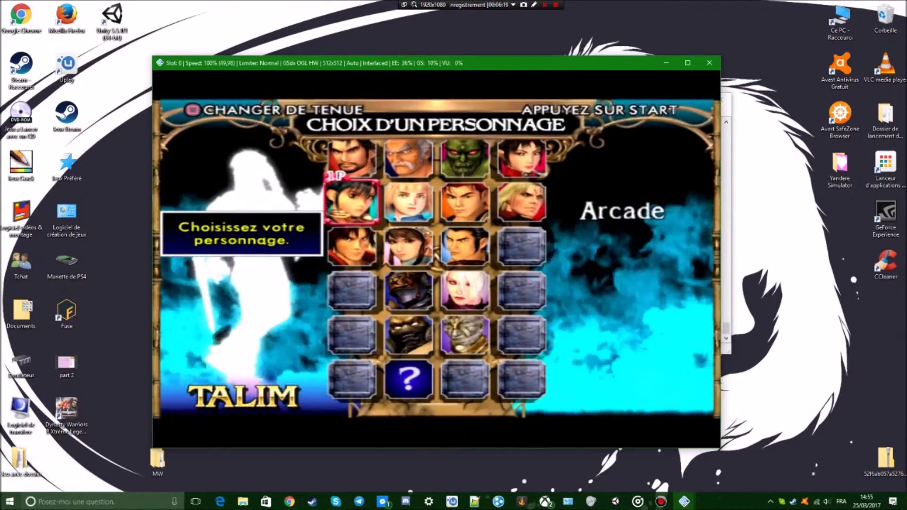
Choose Yunsung as the fighter and start the arcade match
{"action": "key", "text": "Right"}
{"action": "key", "text": "Right"}
{"action": "key", "text": "Down"}
{"action": "key", "text": "Up"}
{"action": "key", "text": "Return"}
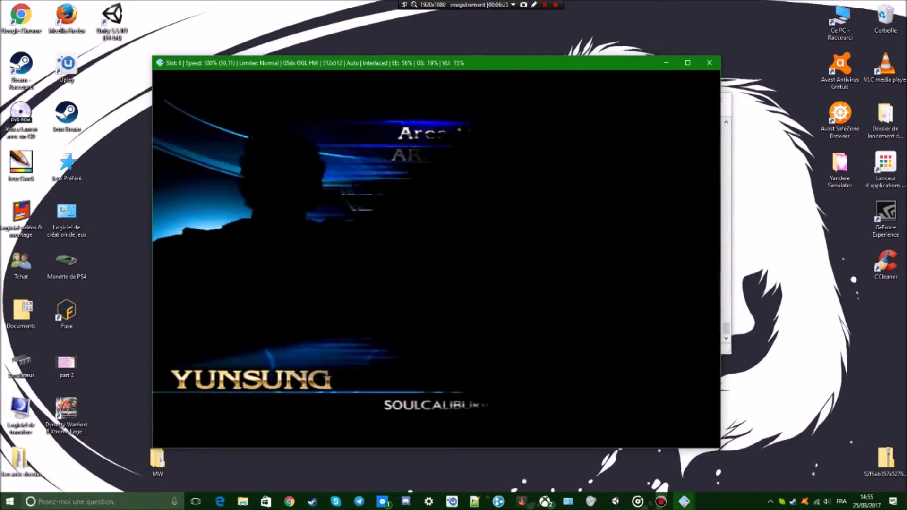